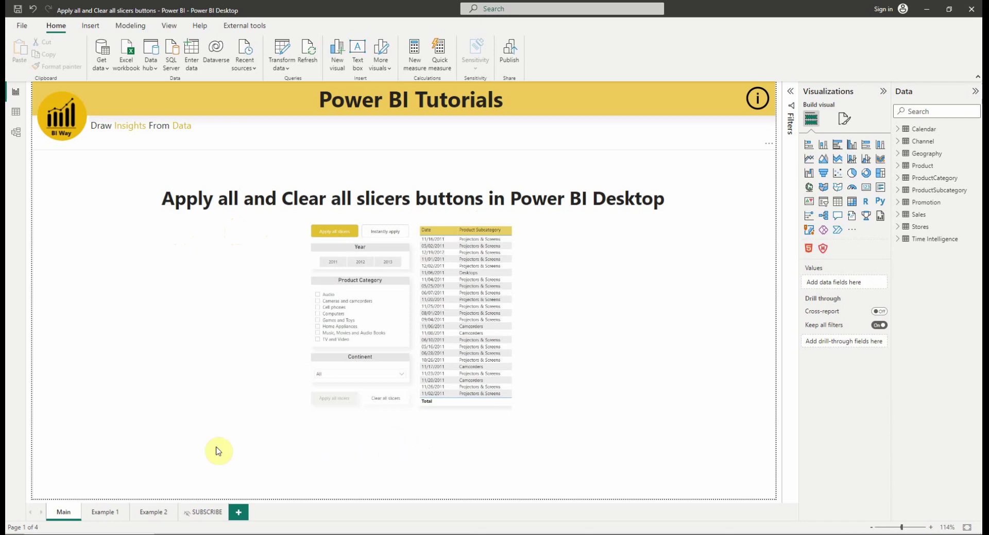
Step: Switch to the Example 1 page with its Year, Product Category and Continent slicers and sales table
left_click(103, 513)
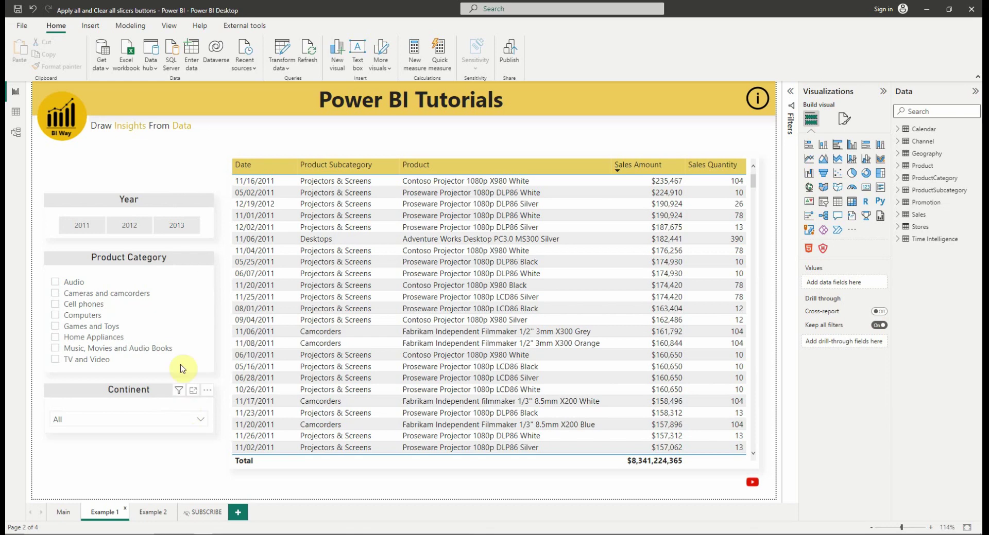
Step: Insert an Apply all slicers button, move it below the Continent slicer and make it narrower
left_click(90, 26)
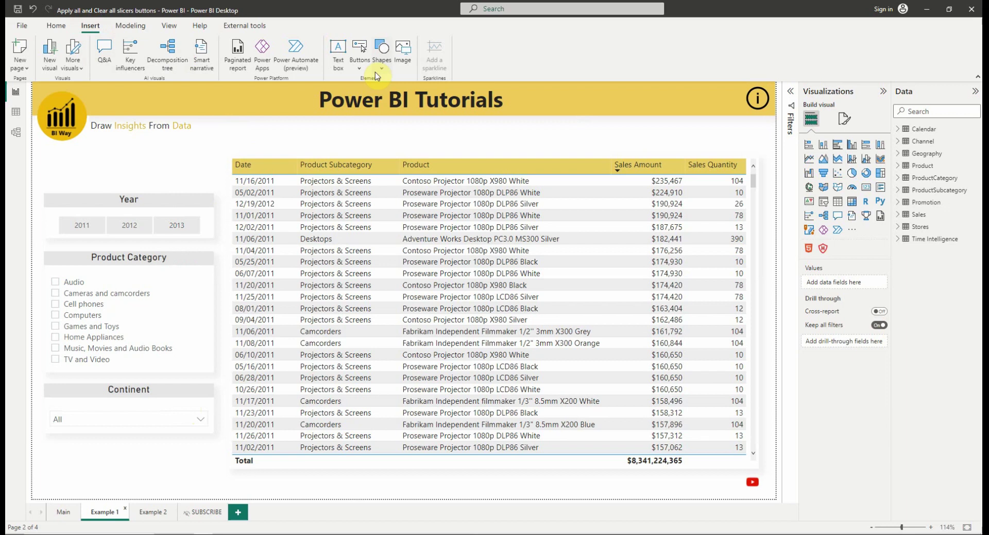
left_click(360, 68)
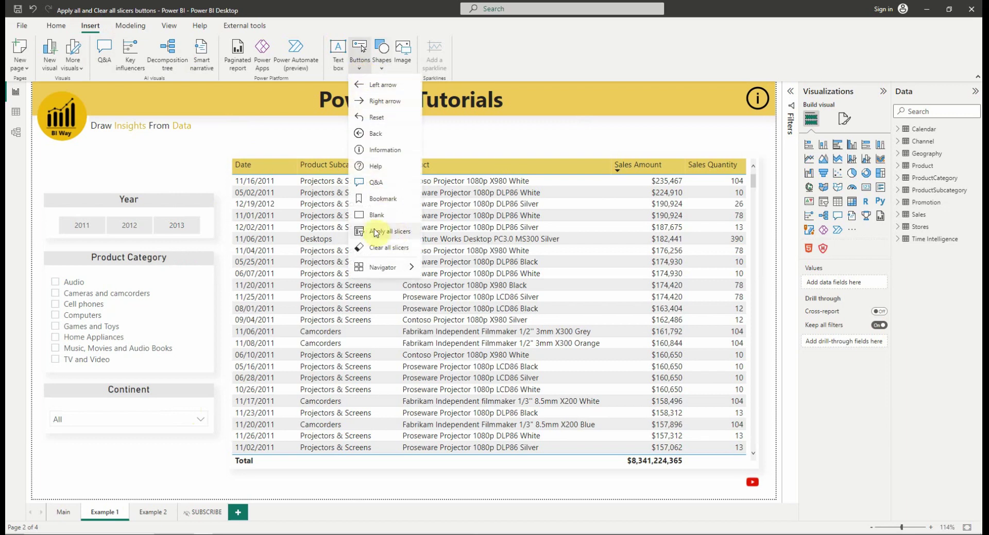
left_click(372, 232)
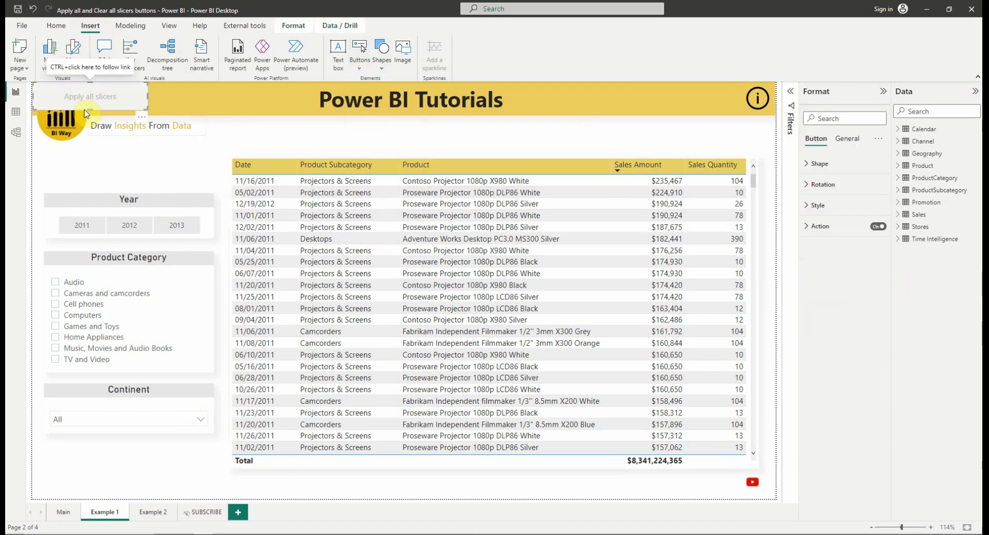
left_click_drag(72, 113, 88, 453)
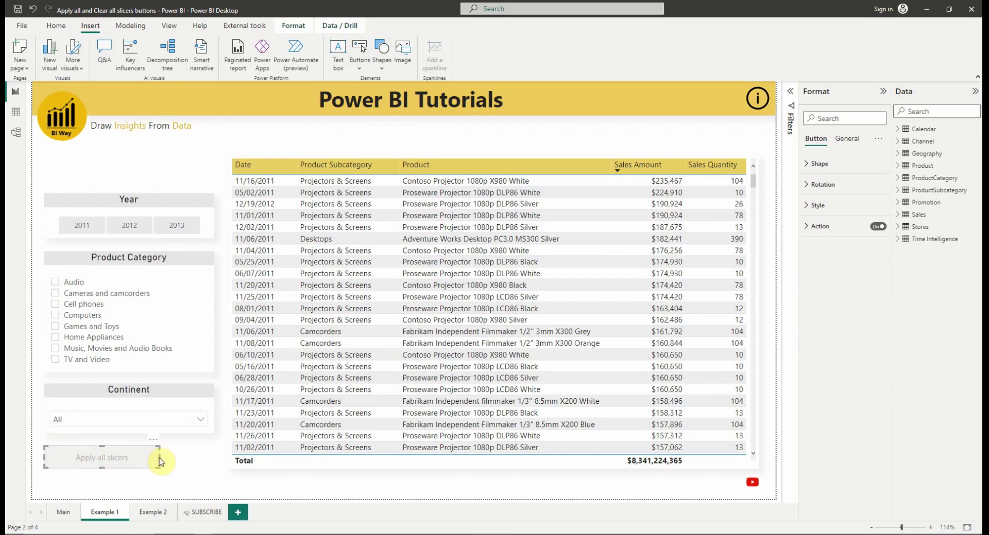
left_click_drag(159, 458, 127, 460)
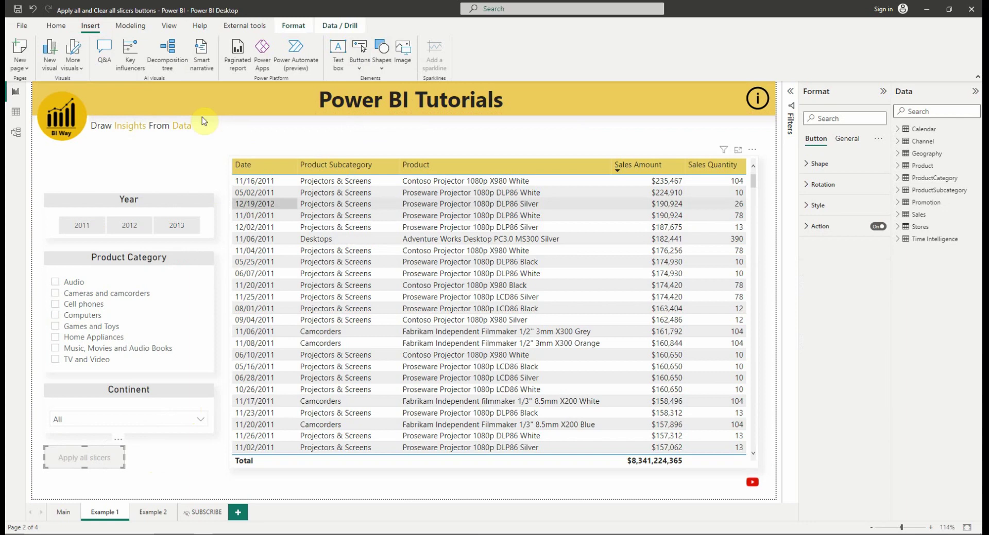
Step: Insert a Clear all slicers button, place it beside Apply all slicers and make it narrower
left_click(357, 67)
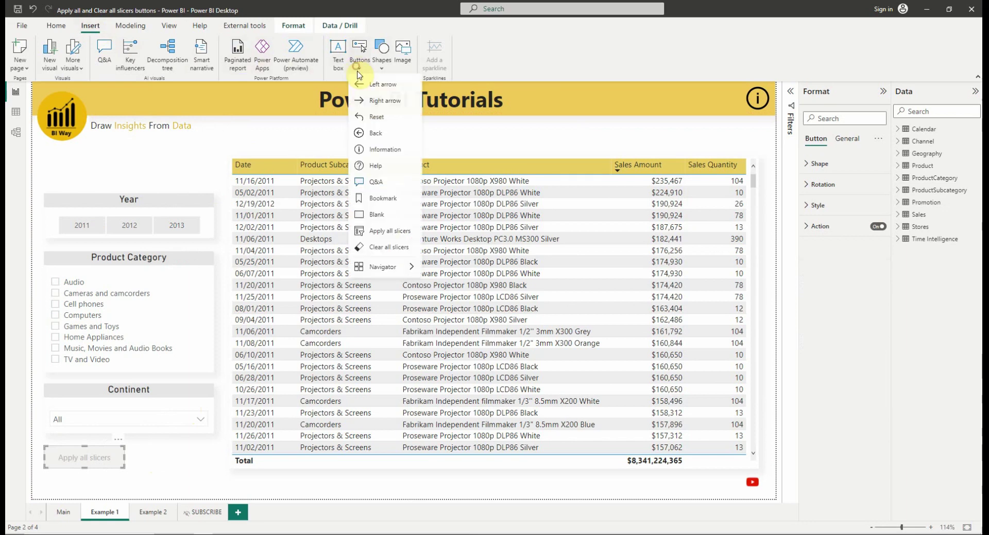
left_click(381, 248)
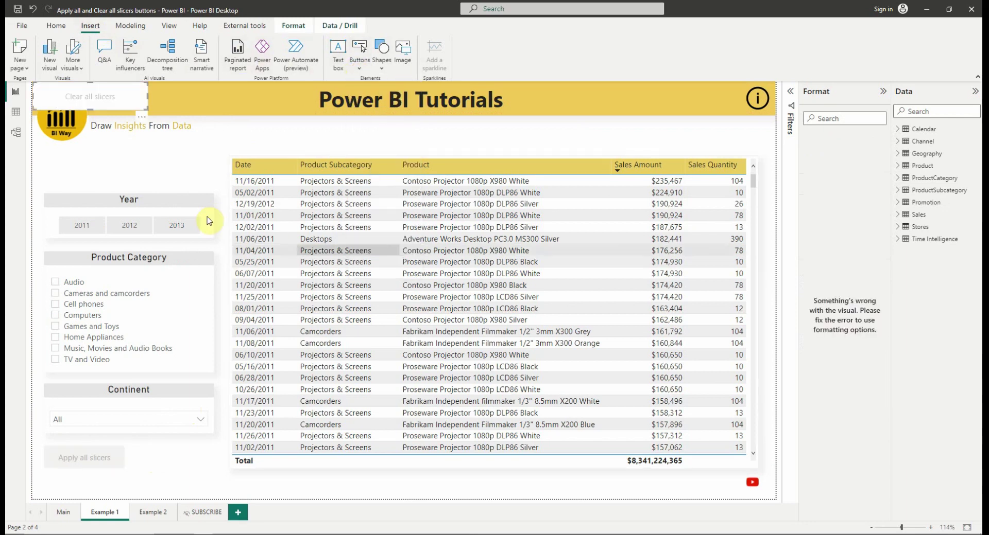
left_click_drag(77, 94, 177, 456)
left_click_drag(250, 453, 214, 454)
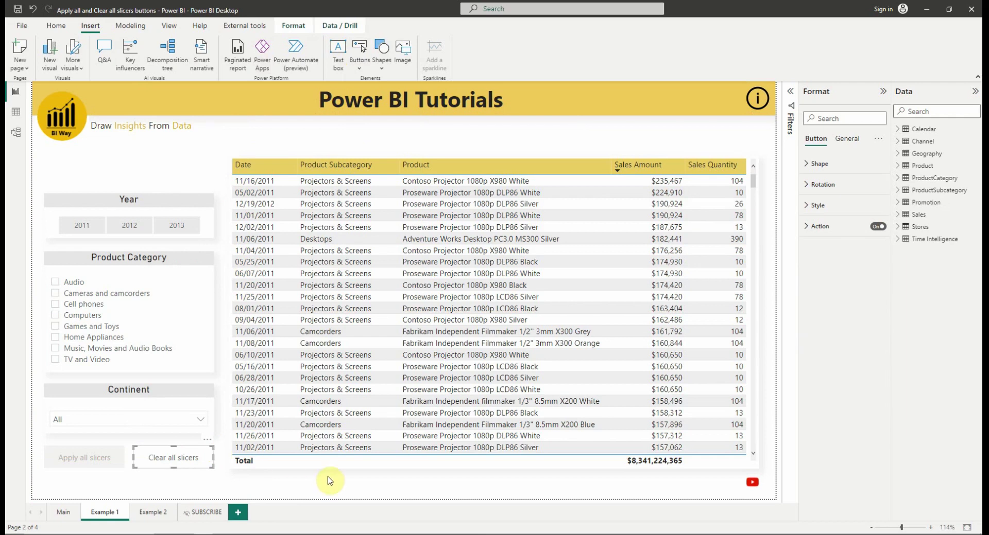
left_click(85, 458)
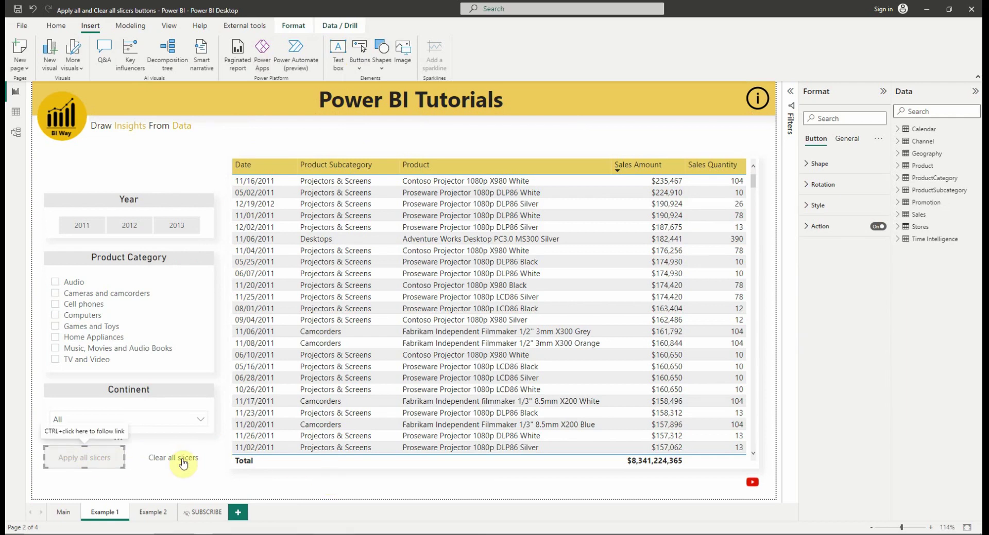
left_click(817, 206)
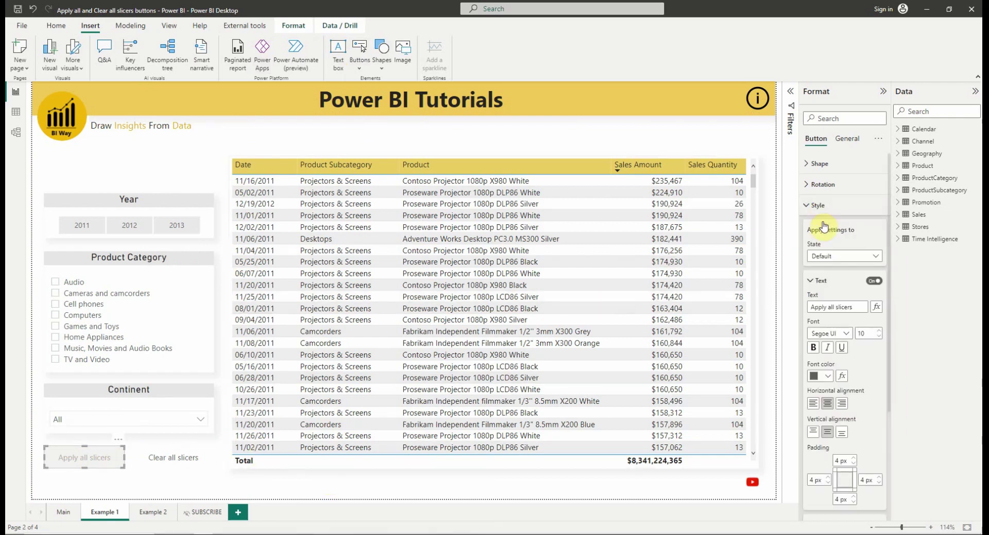
left_click(826, 282)
left_click(830, 255)
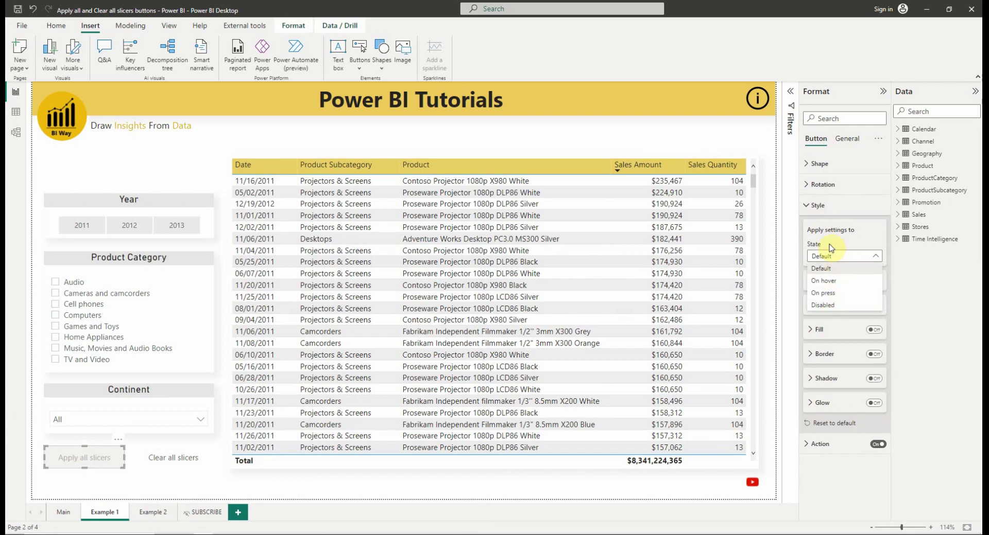
left_click(824, 207)
left_click(824, 207)
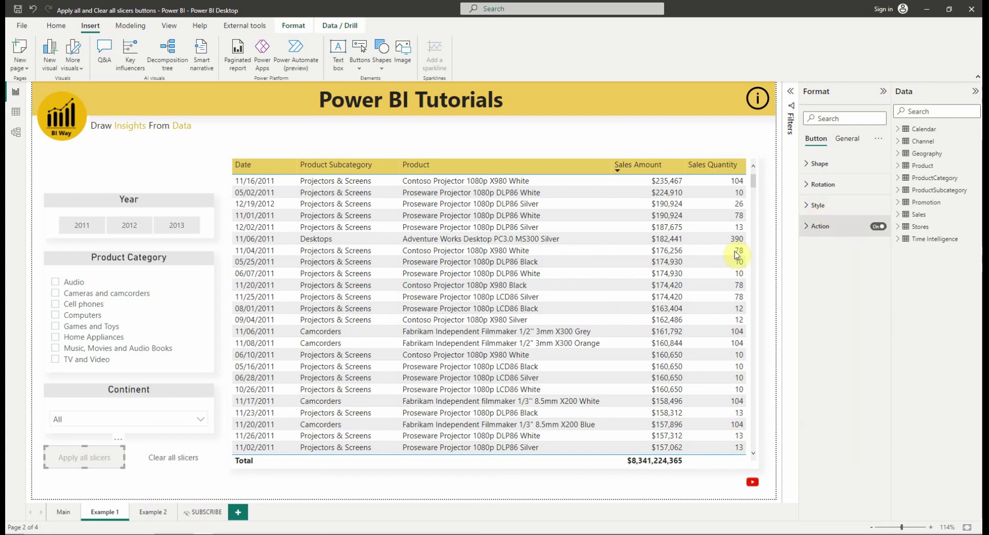
left_click(173, 459)
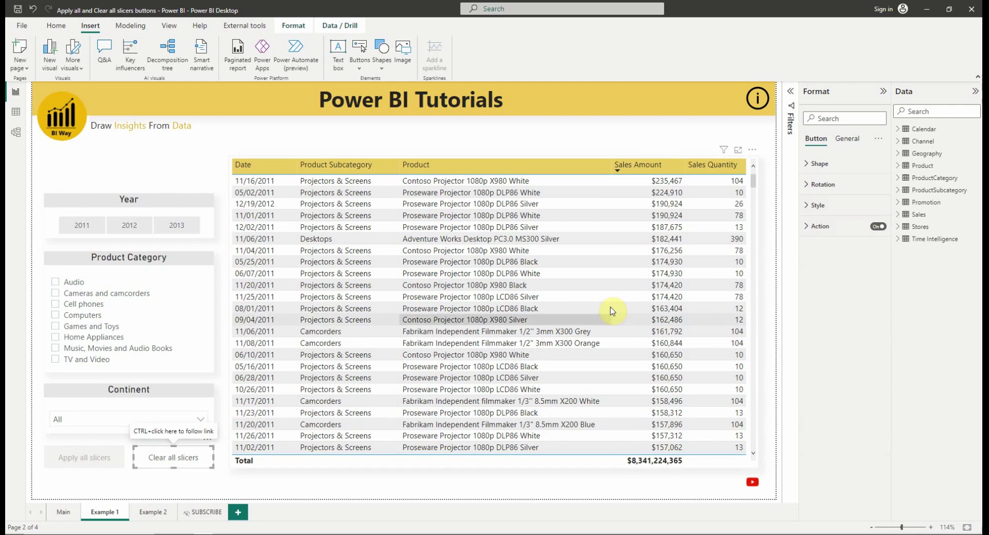
left_click(827, 205)
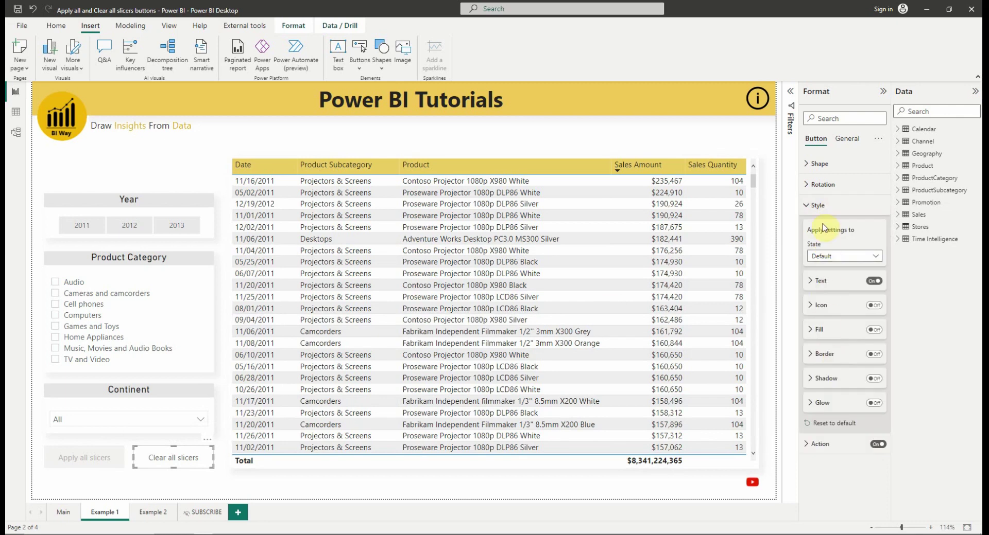
left_click(819, 205)
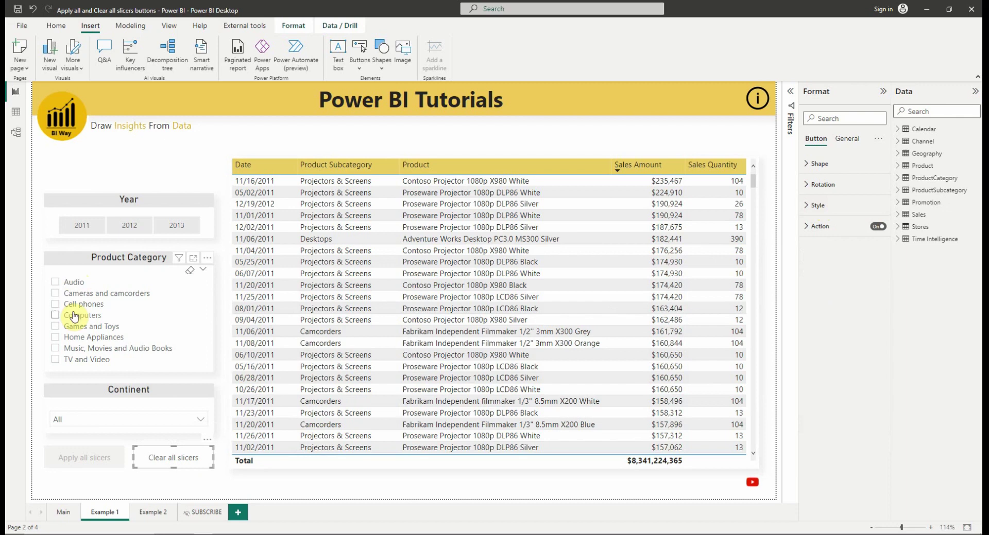
Step: Leave Audio ticked but unapplied in Product Category, and switch that slicer's header Off
left_click(74, 285)
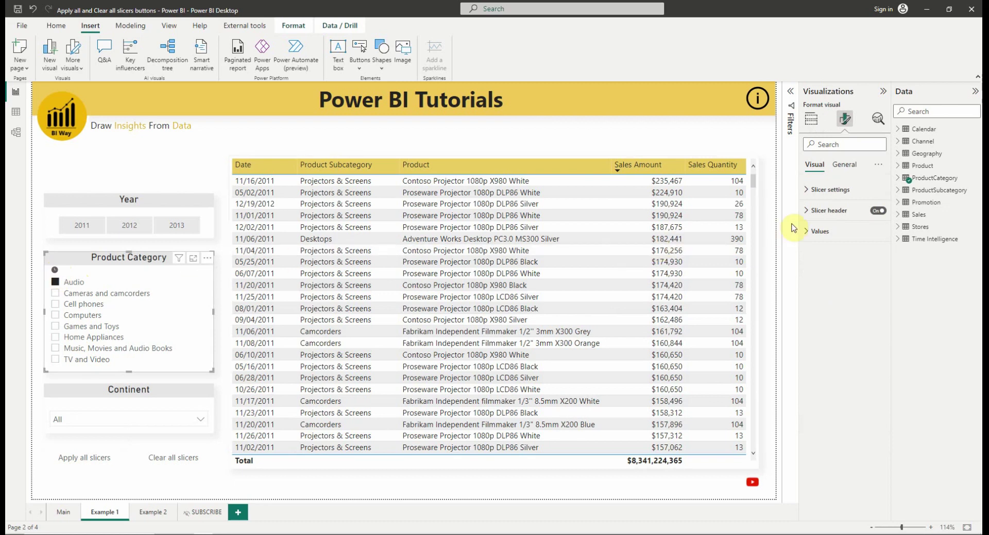
left_click(878, 212)
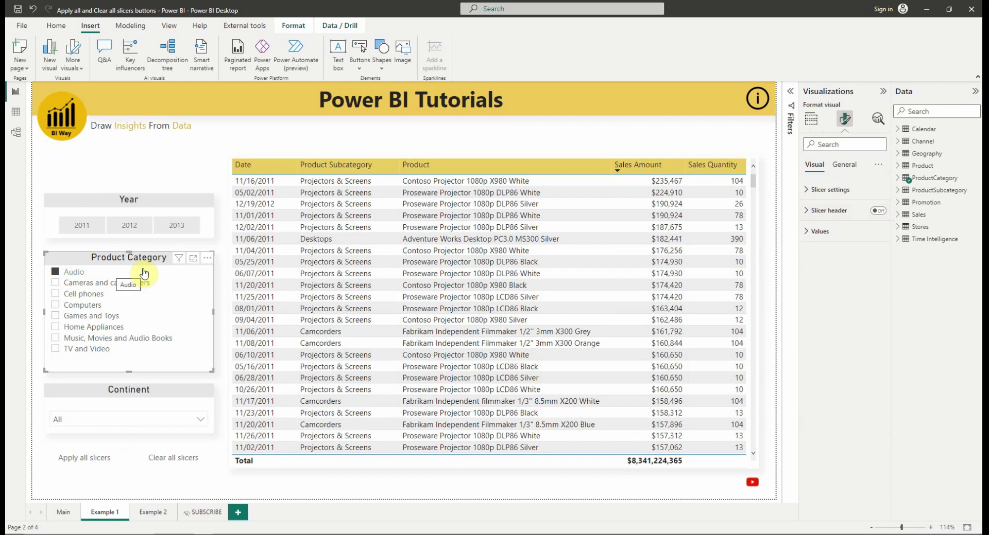
Step: Switch the Slicer header back on and colour its pending icon gold
left_click(879, 212)
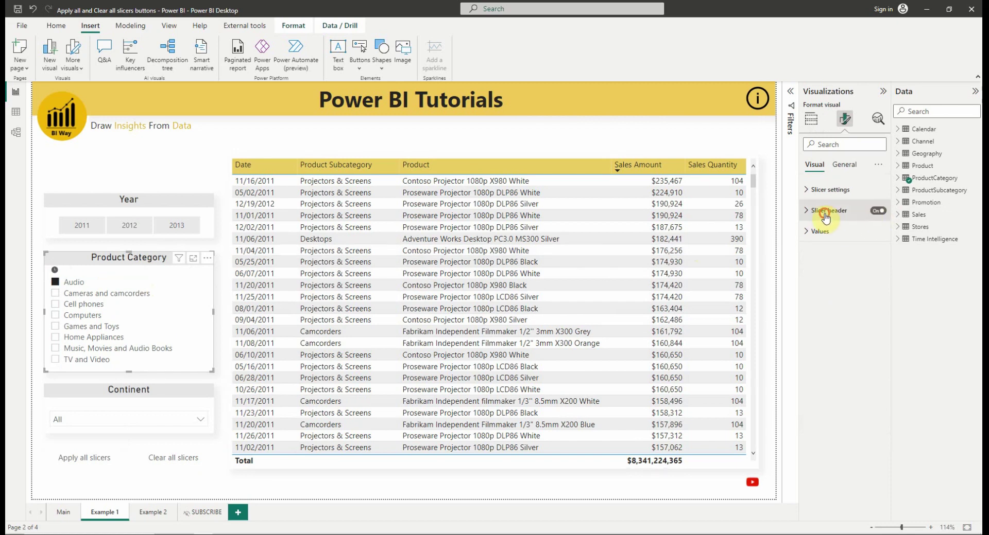
left_click(826, 216)
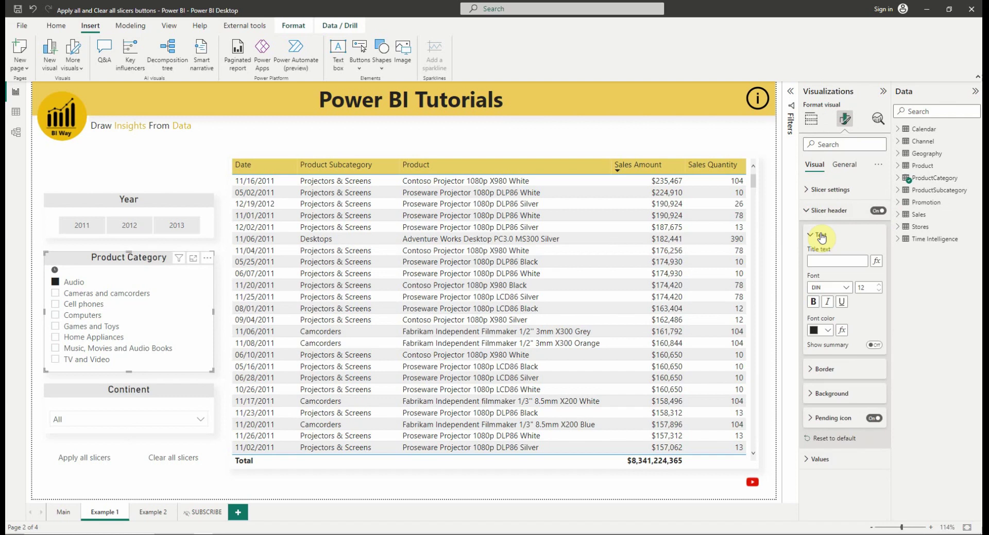
left_click(821, 235)
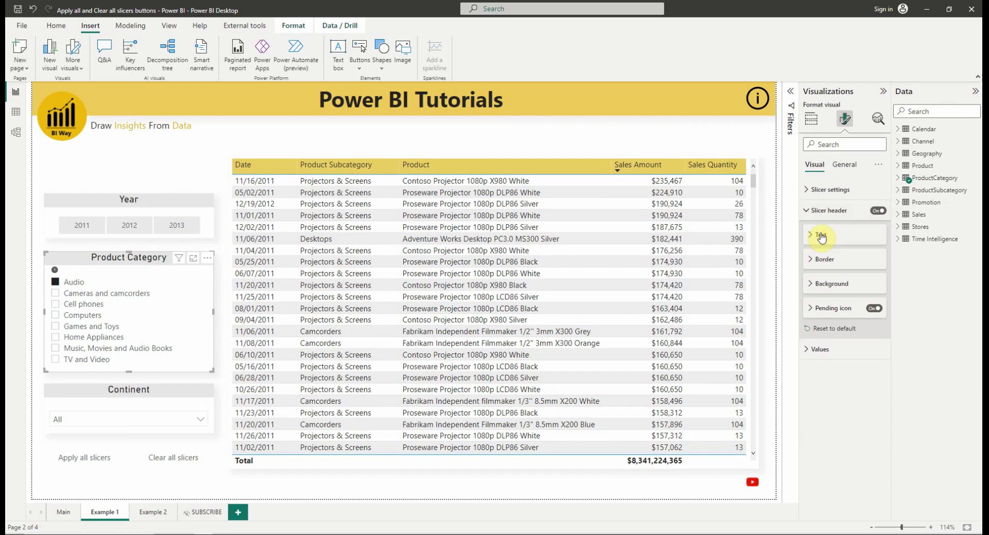
left_click(828, 309)
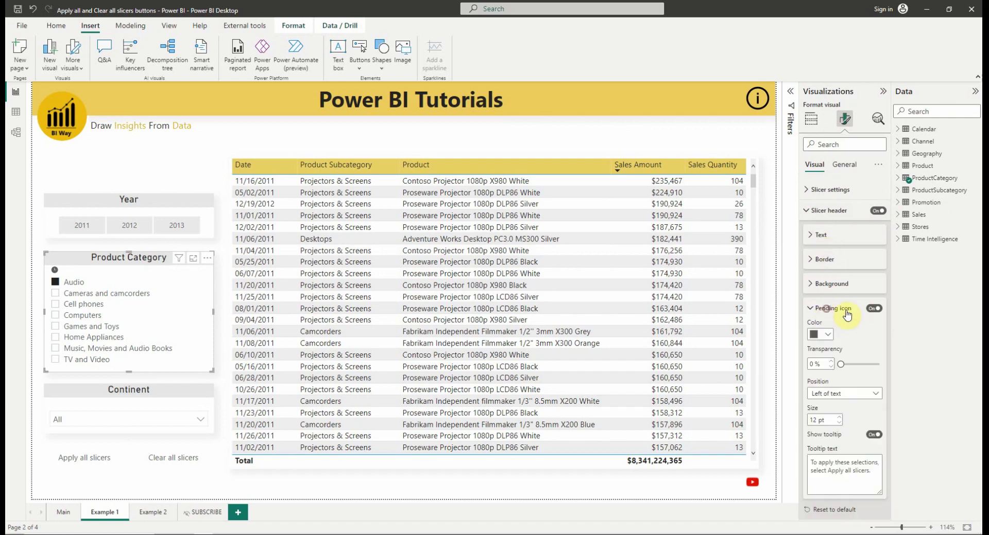
left_click(828, 335)
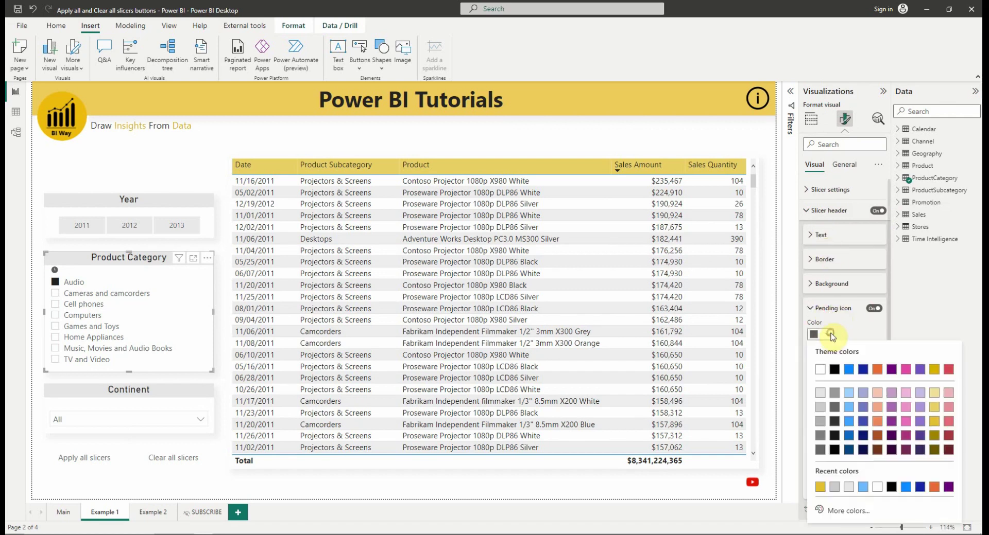
left_click(933, 423)
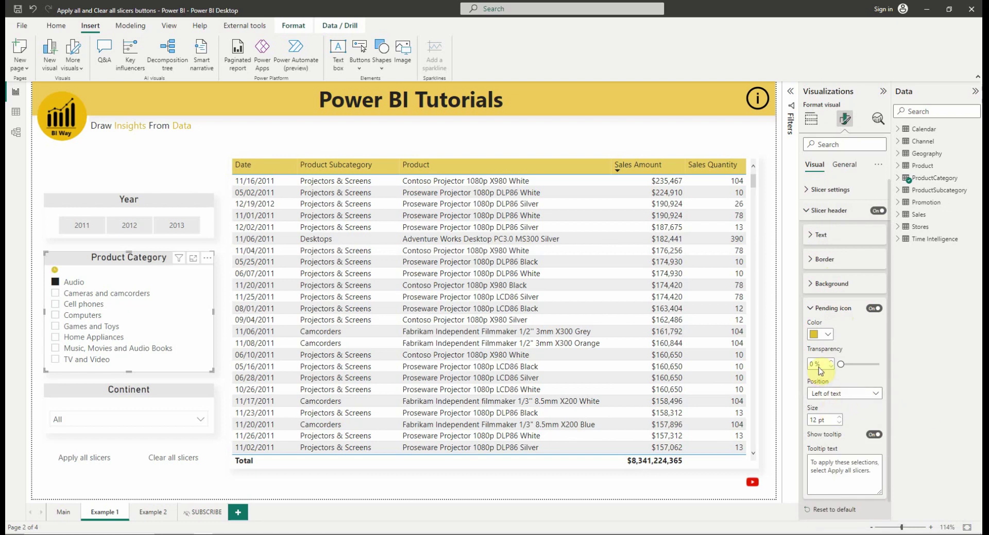
left_click(833, 308)
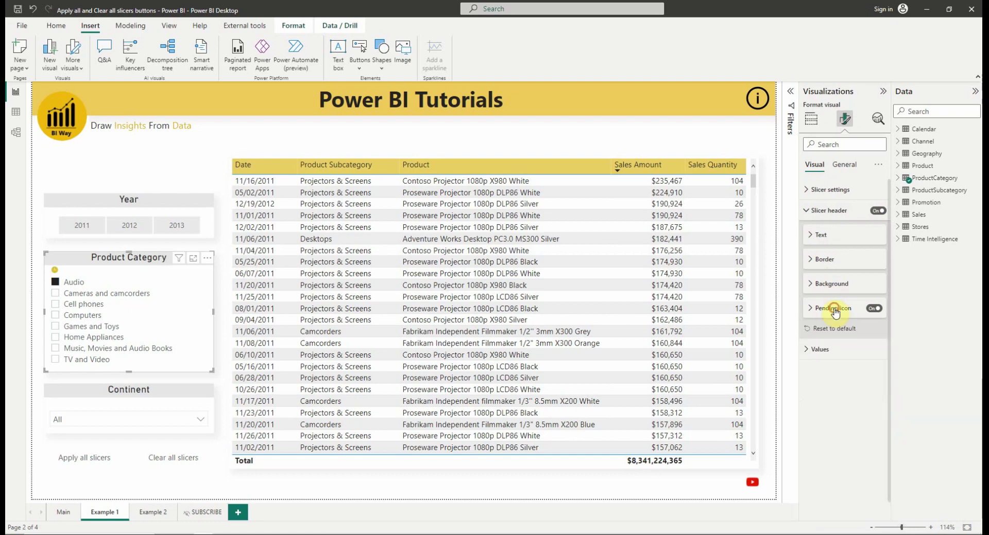
Step: Collapse the Slicer header settings and untick the pending Audio using the Clear all slicers button
left_click(824, 215)
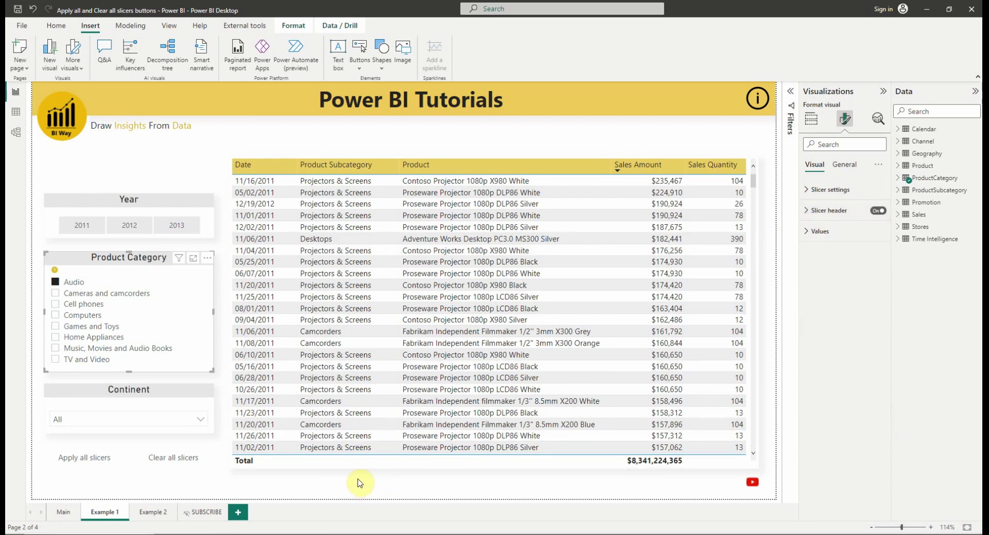
left_click(167, 459, "ctrl")
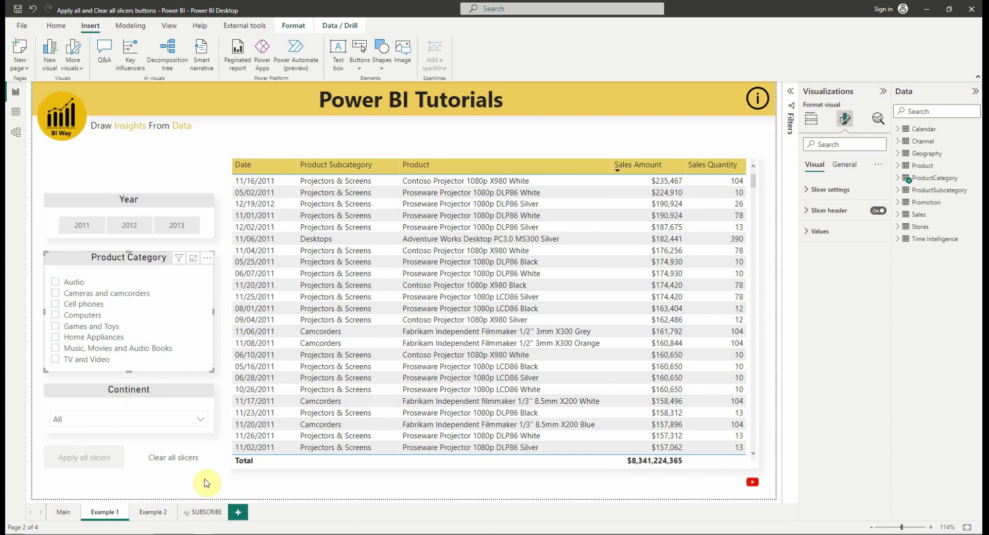
Step: On Example 2, try Instantly apply, then switch back to Apply all slicers
left_click(154, 512)
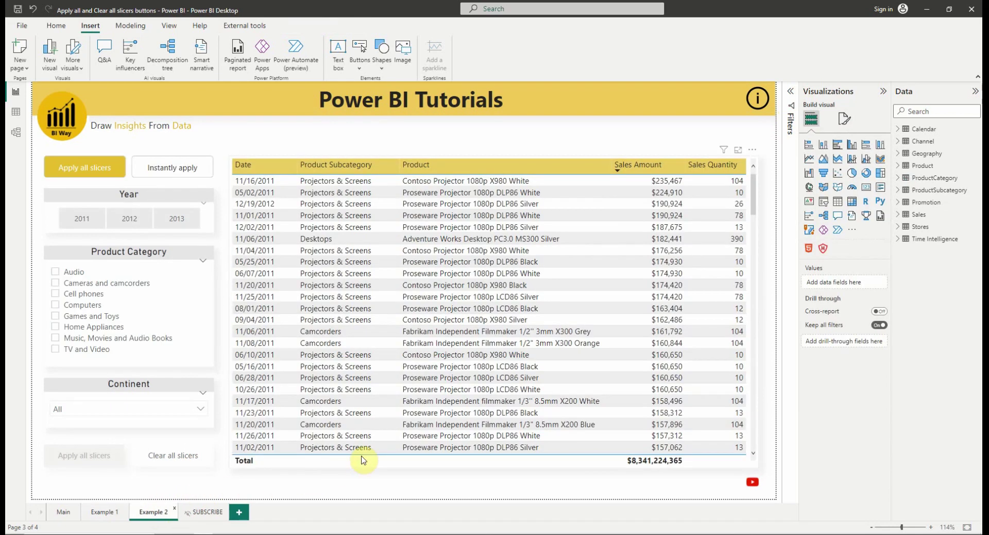
left_click(173, 172)
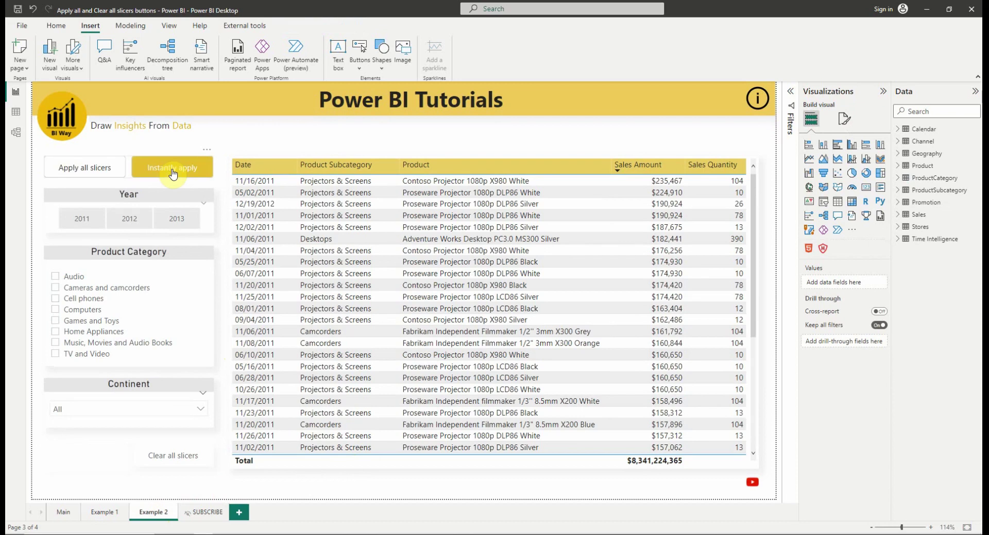
left_click(82, 169)
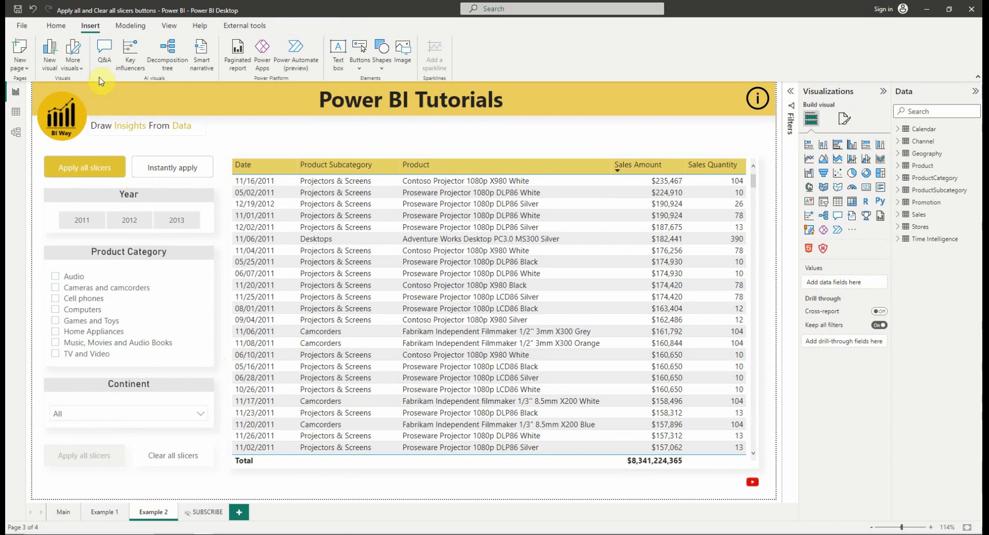
Step: Show the Bookmarks pane, apply Instantly apply then Apply all slicers, and select the navigator
left_click(169, 26)
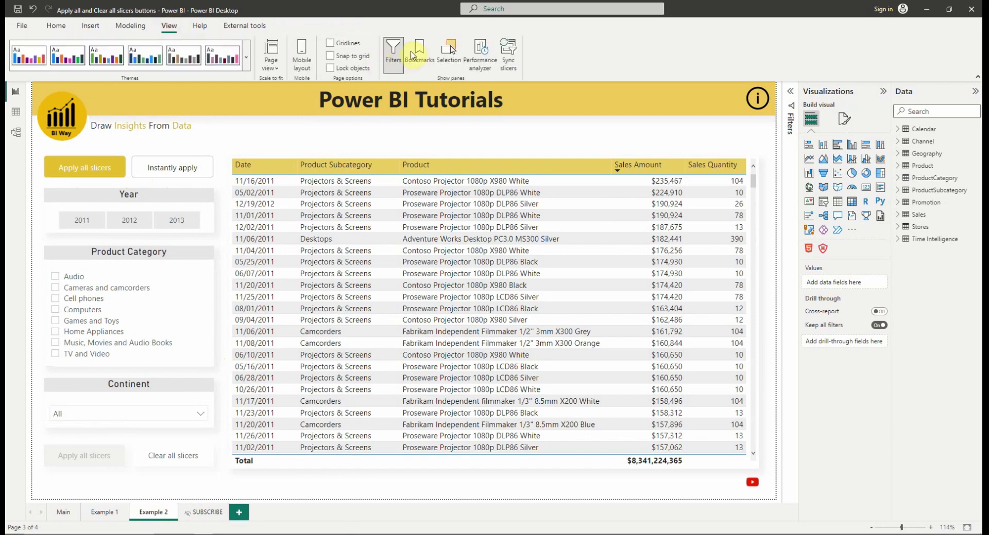
left_click(429, 53)
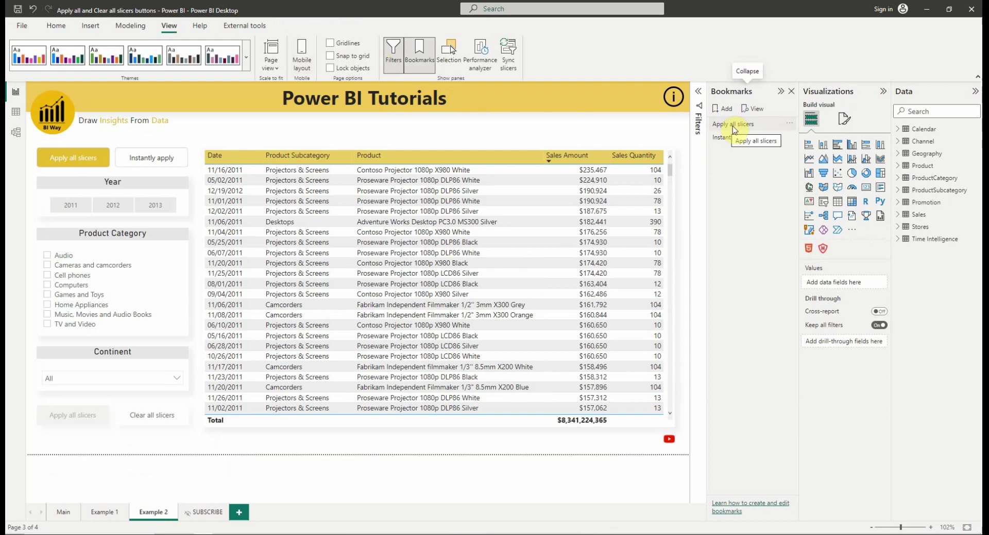
left_click(737, 138)
left_click(736, 125)
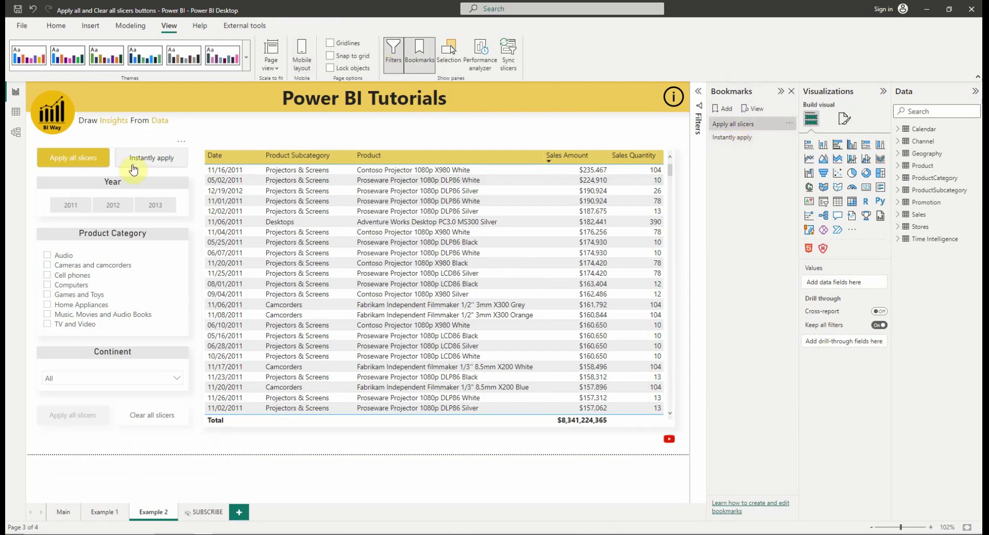
left_click(113, 164)
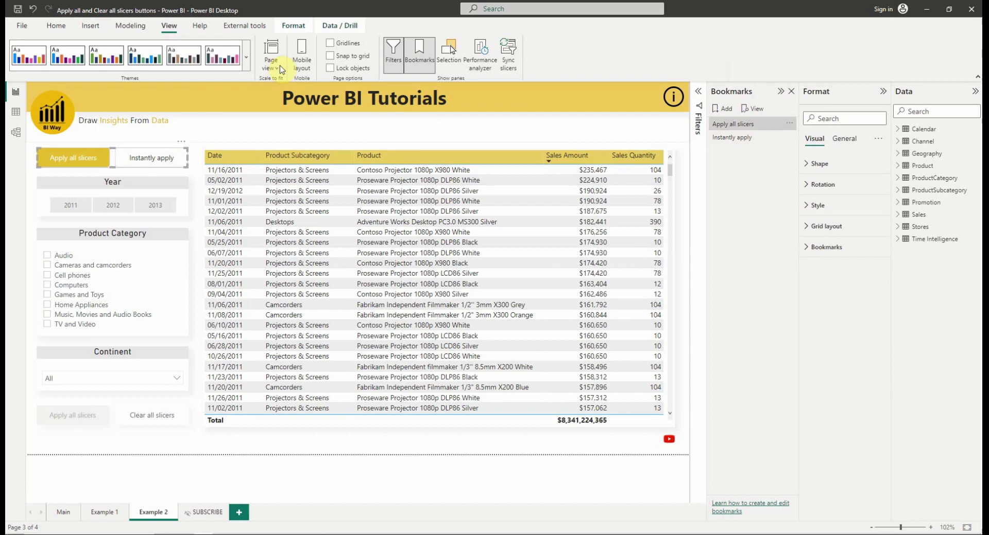
left_click(90, 28)
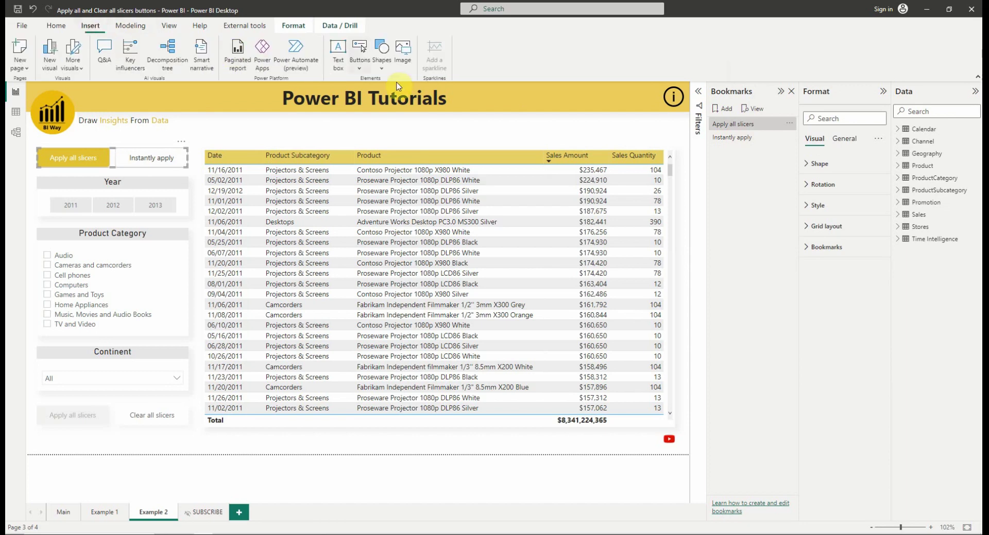
left_click(360, 72)
mouse_move(375, 267)
left_click(456, 283)
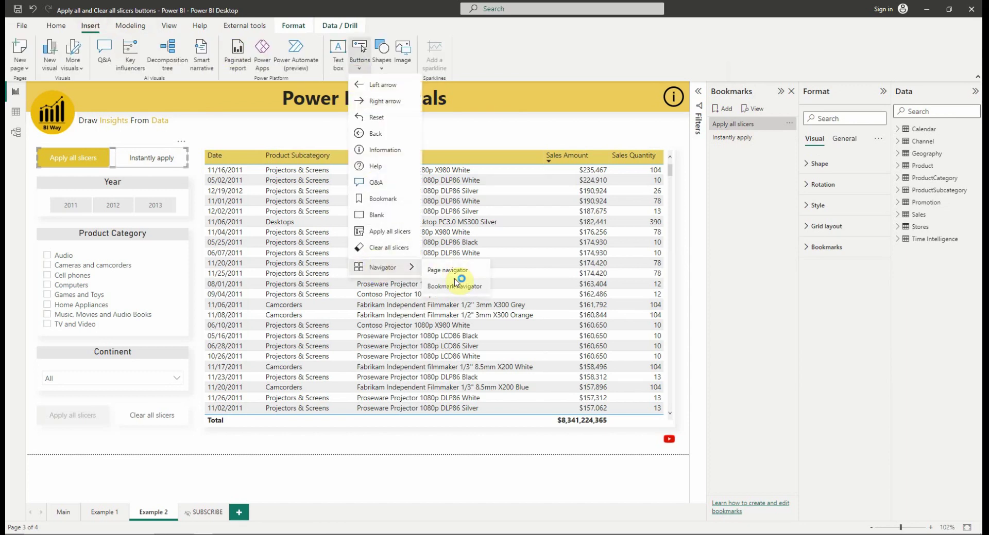
left_click(200, 449)
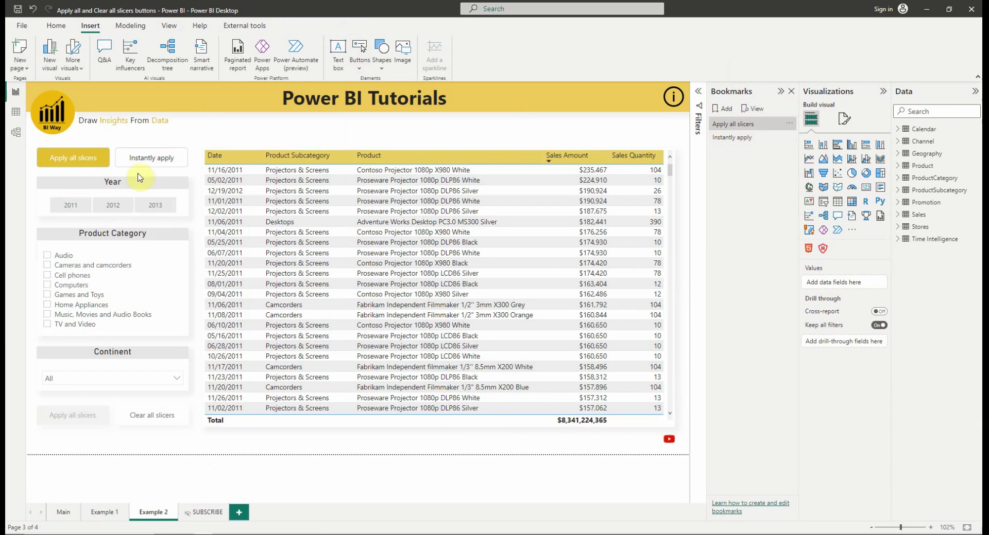
Step: Batch-apply 2012 and Cell phones with Apply all slicers, then reset everything with Clear all slicers
left_click(111, 207)
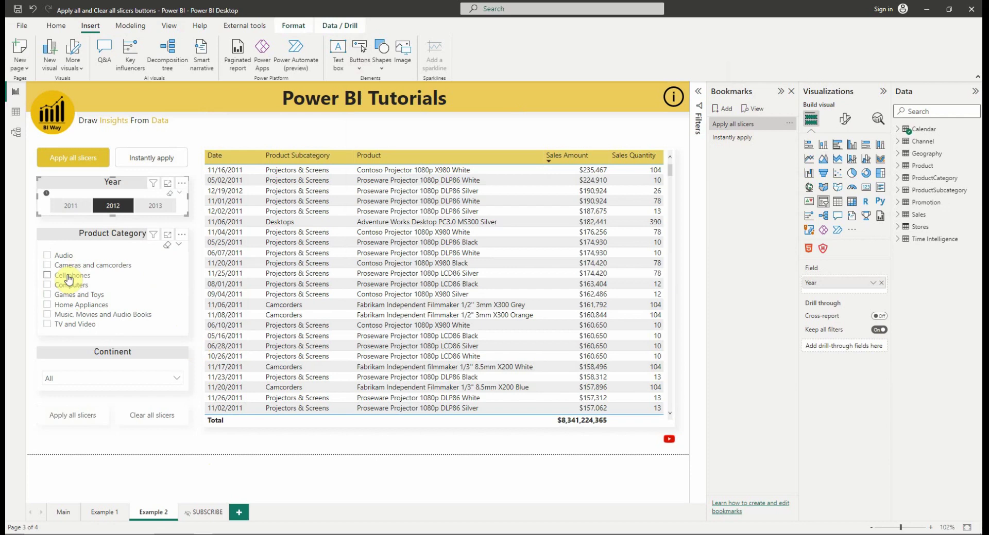
left_click(69, 277)
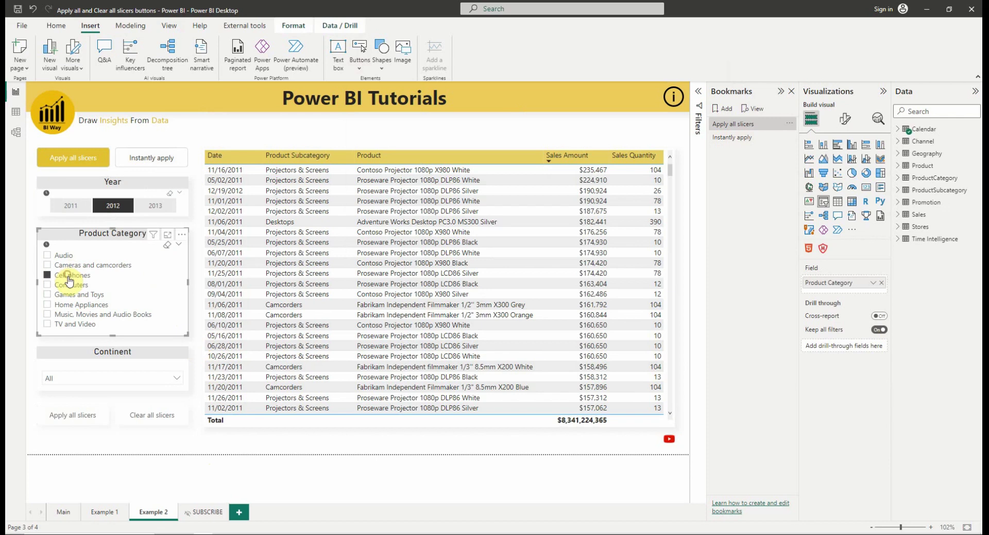
left_click(80, 419, "ctrl")
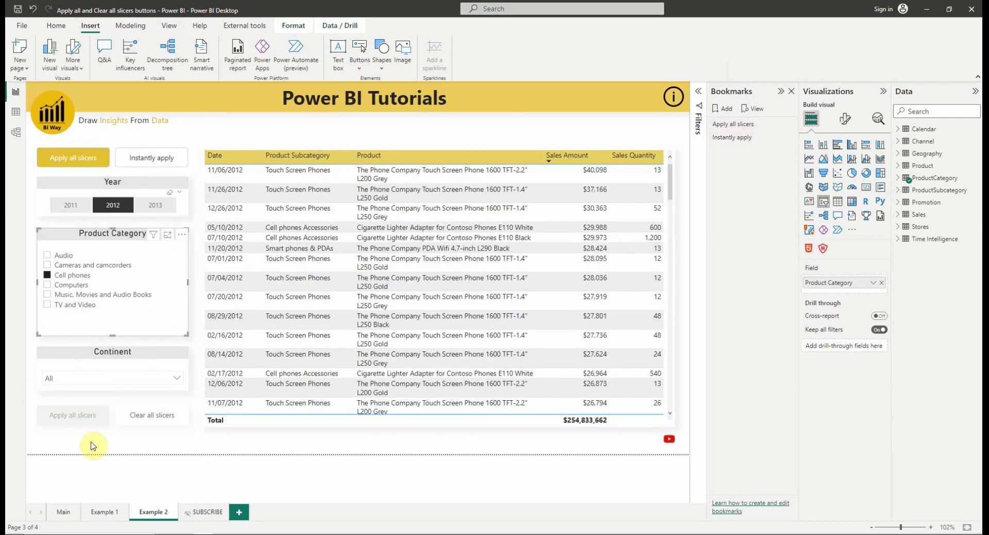
left_click(153, 415, "ctrl")
Step: In Instantly apply mode toggle Computers on and off, then return to Apply all slicers
left_click(150, 165, "ctrl")
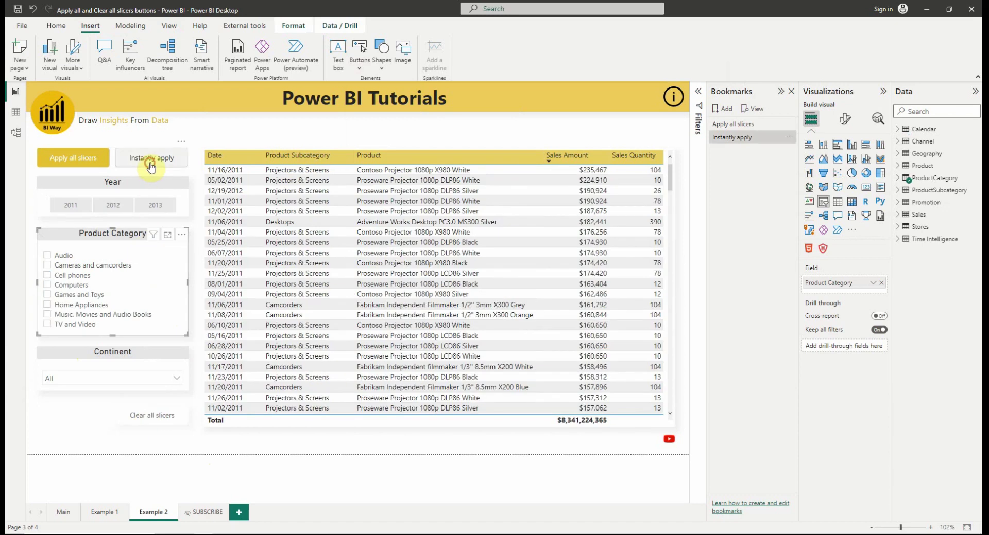
left_click(71, 284)
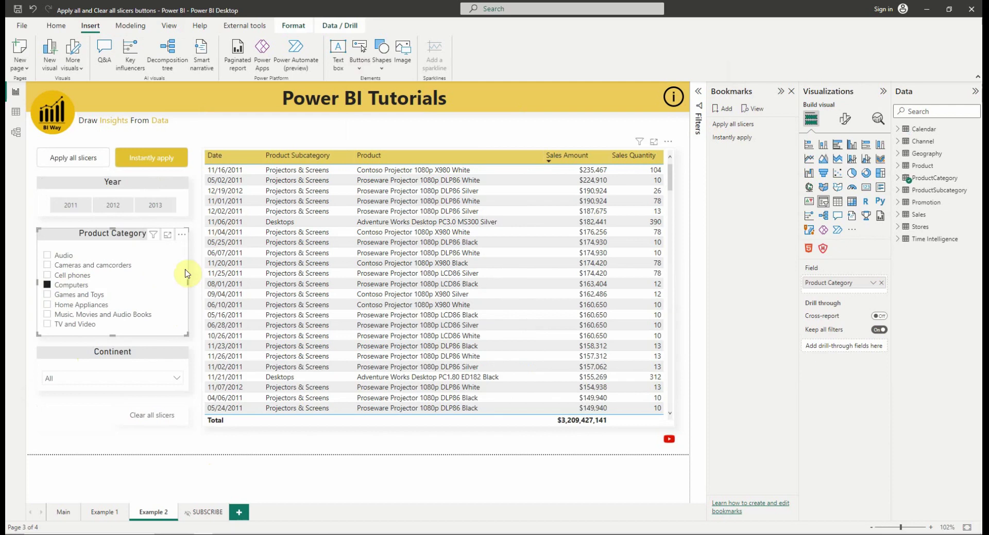
left_click(72, 285)
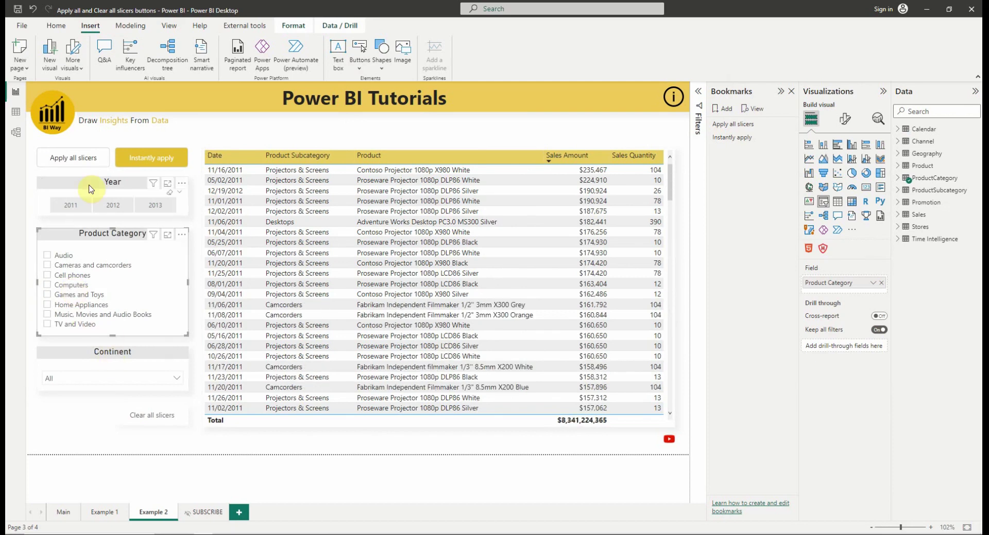
left_click(74, 159, "ctrl")
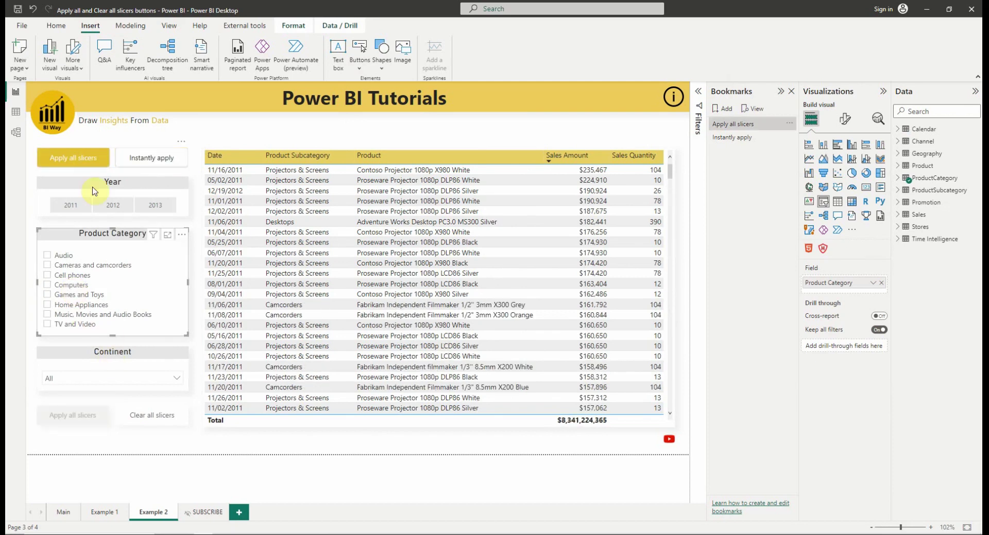
left_click(352, 444)
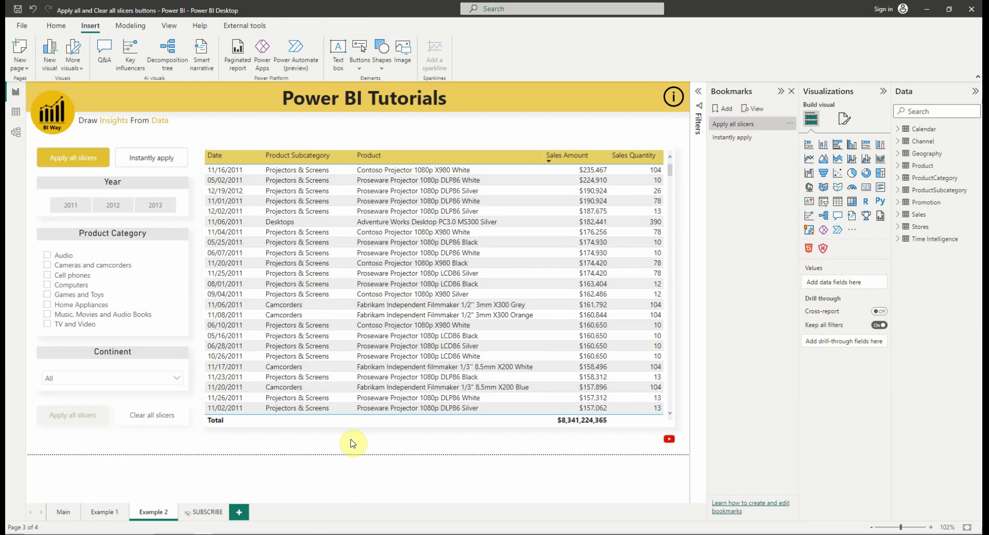
Step: Close Bookmarks, open the Performance analyzer pane, and widen the report canvas beside it
left_click(781, 98)
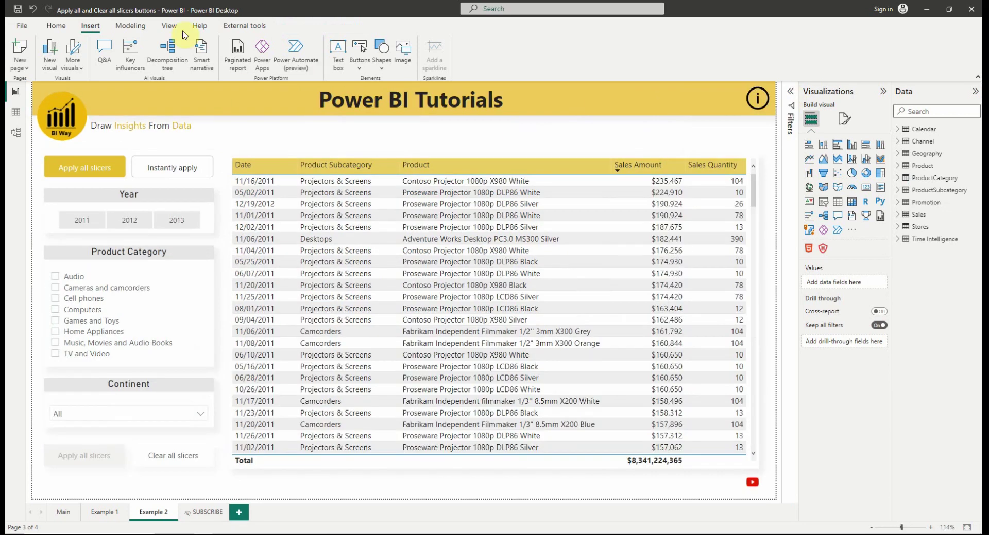
left_click(158, 26)
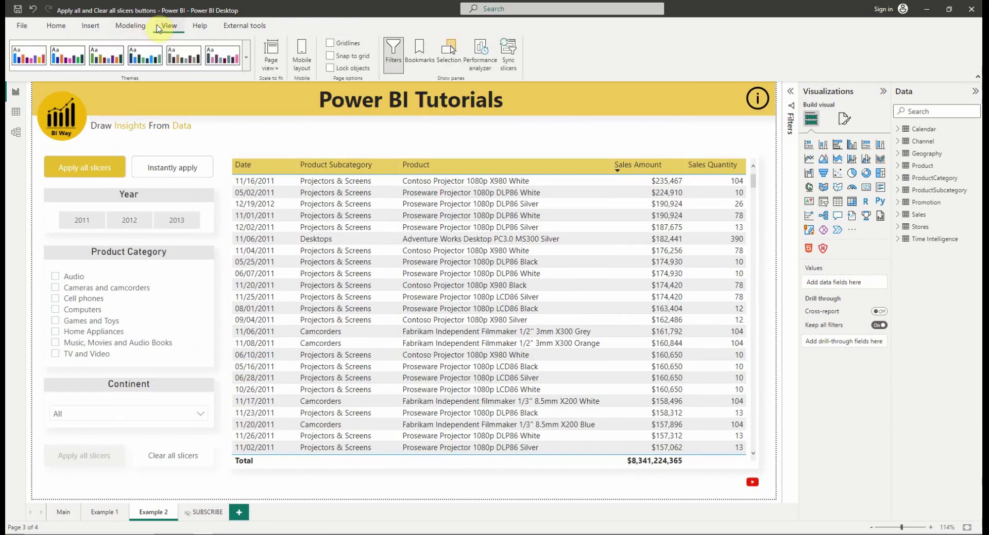
left_click(477, 52)
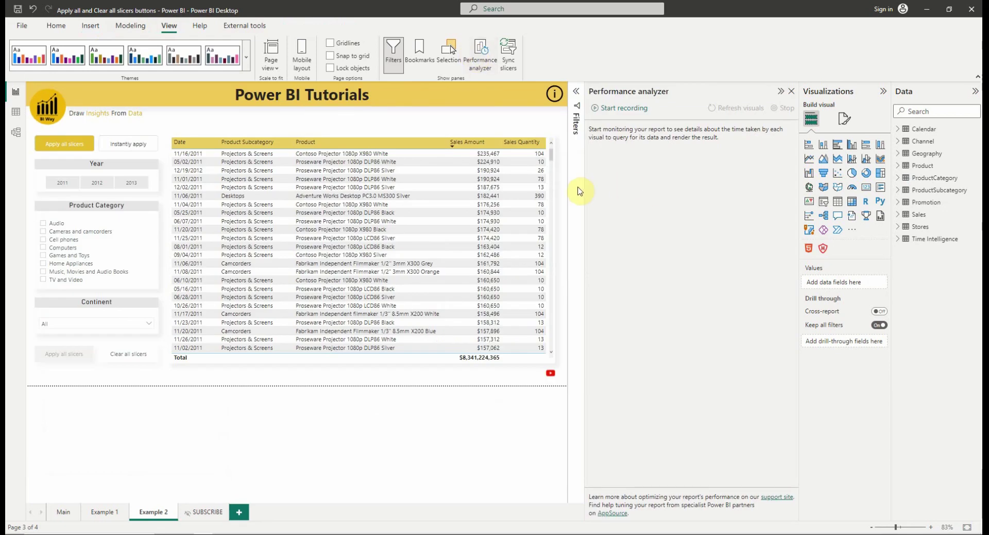
left_click_drag(585, 190, 624, 189)
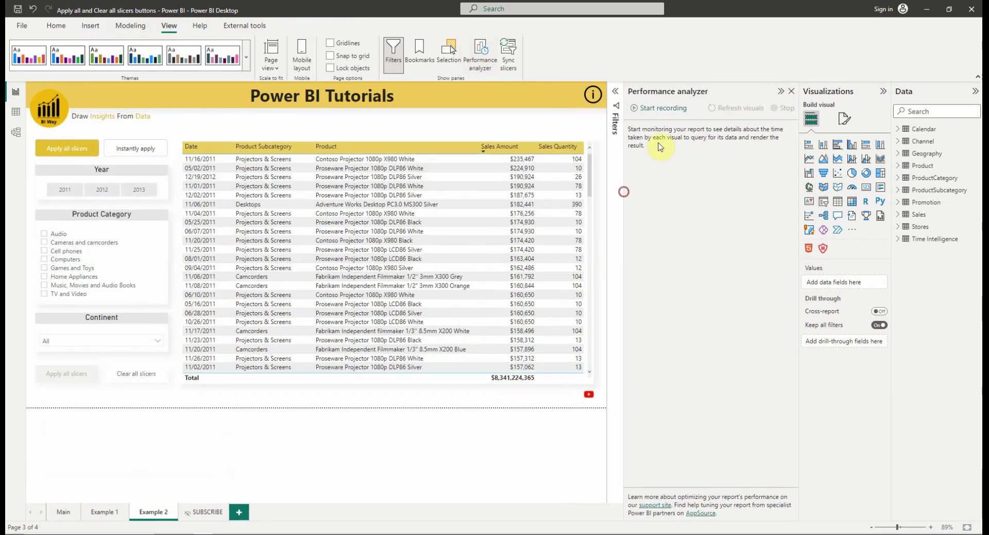
Step: Record batched filtering to 2012 Cameras and camcorders via Apply all slicers, then stop and clear the log
left_click(662, 107)
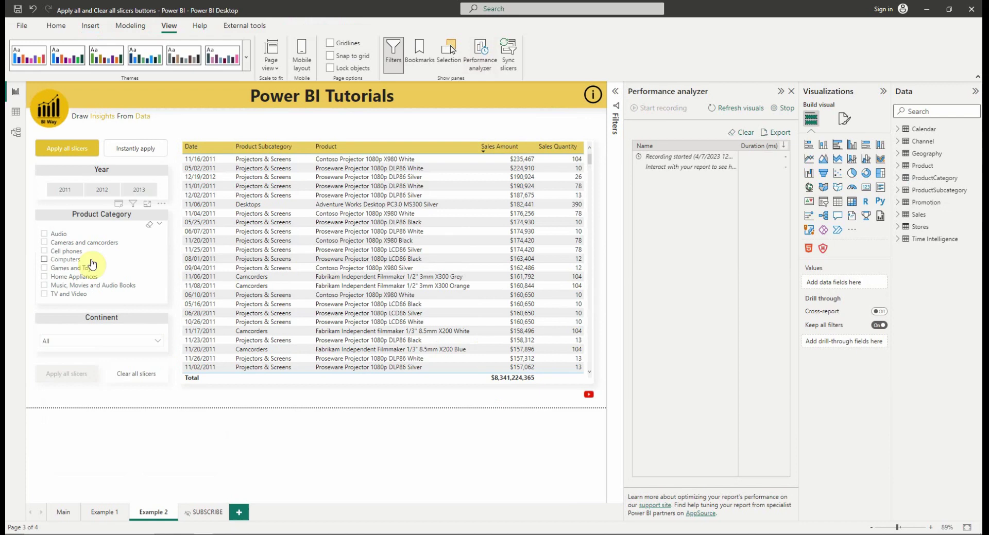
left_click(60, 244)
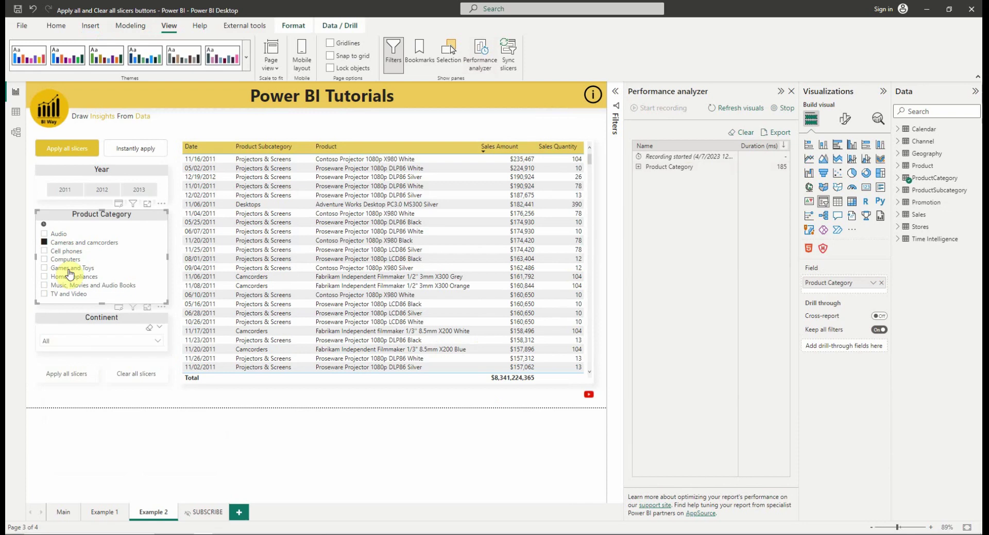
left_click(101, 190)
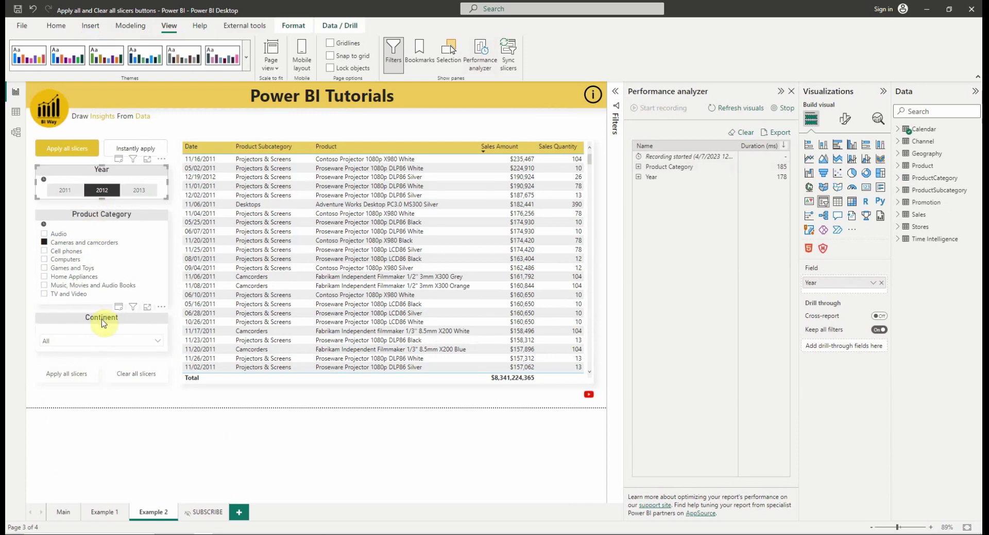
left_click(70, 380)
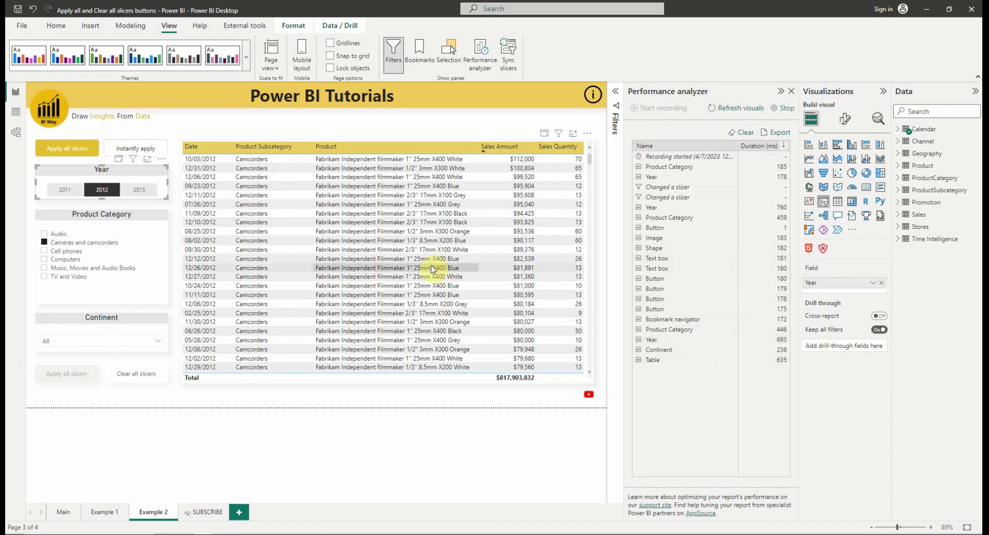
left_click(776, 113)
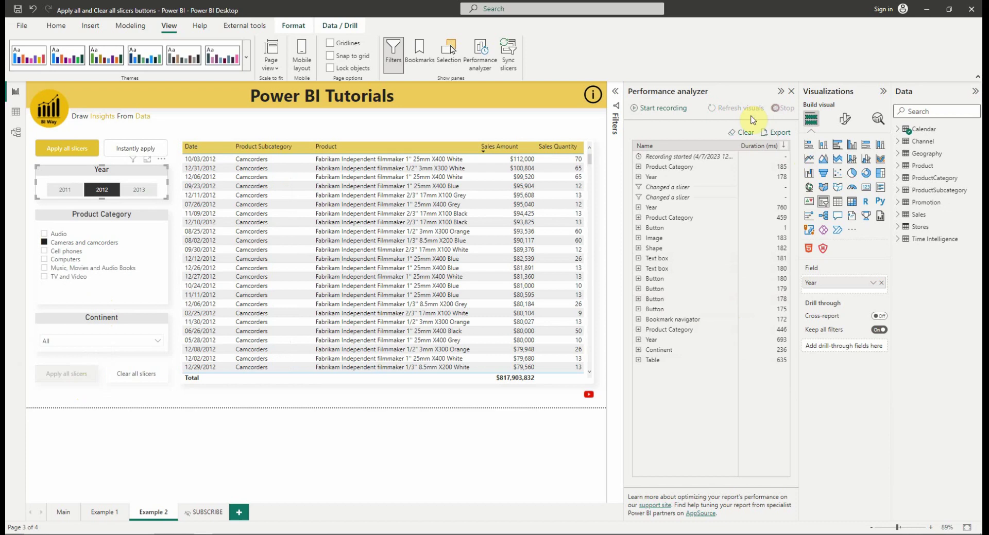
left_click(744, 134)
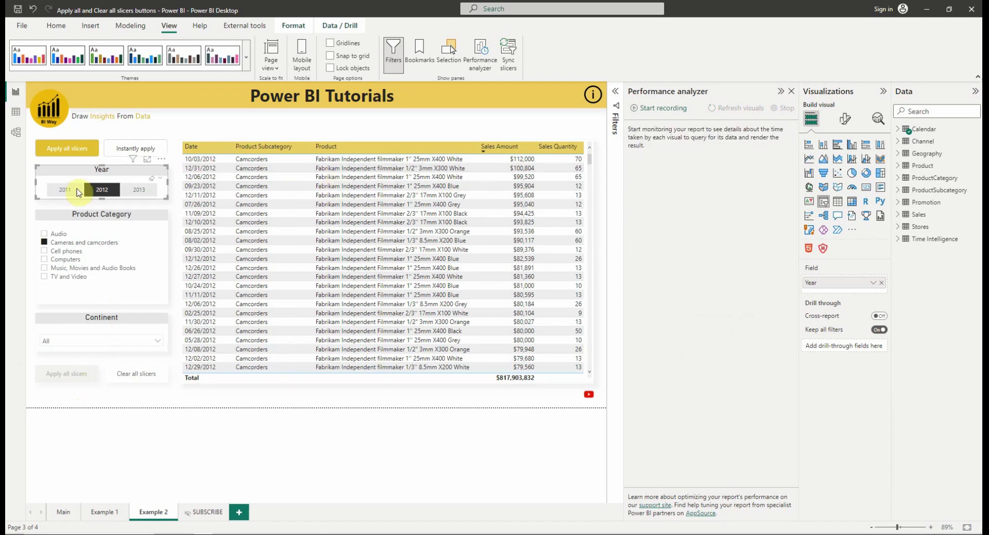
Step: Clear the 2012 and category slicer selections and switch to Instantly apply mode
left_click(98, 190)
left_click(134, 374)
left_click(128, 151)
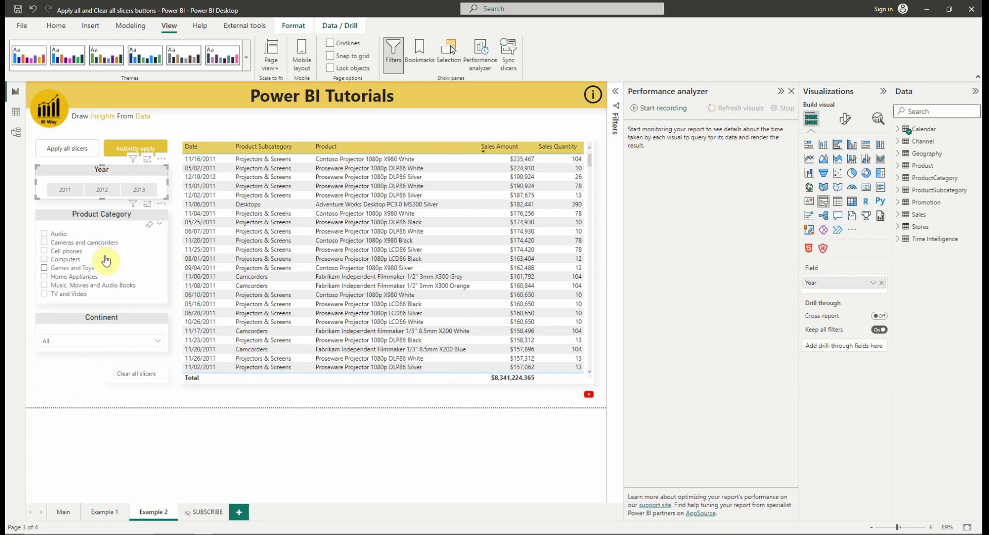
Step: Record a new performance log while instantly filtering to Cell phones and 2012
left_click(644, 109)
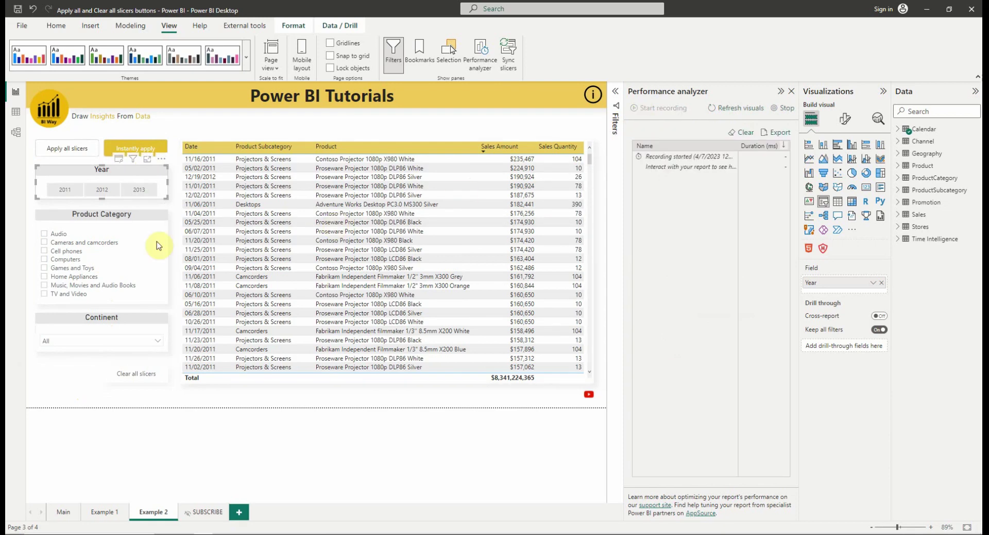
left_click(56, 251)
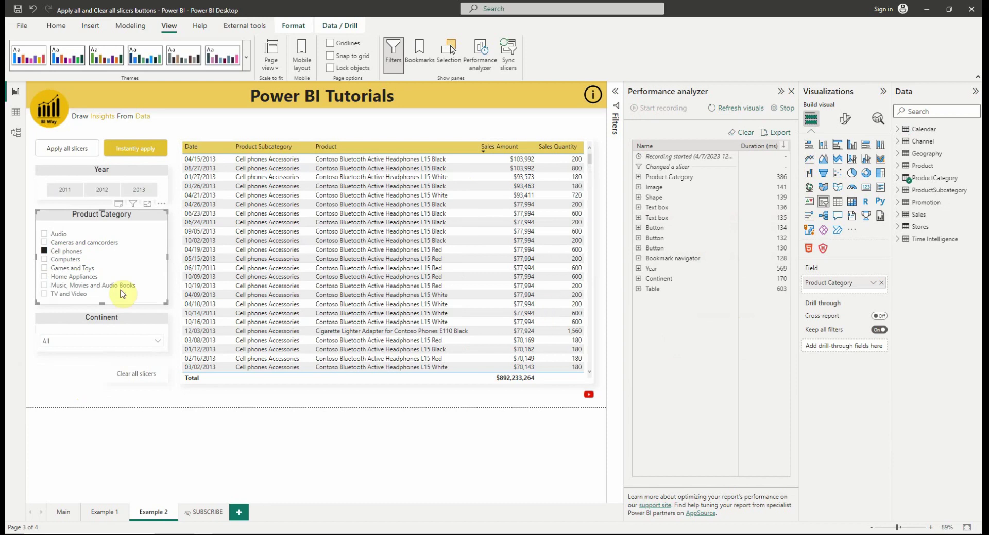
left_click(95, 191)
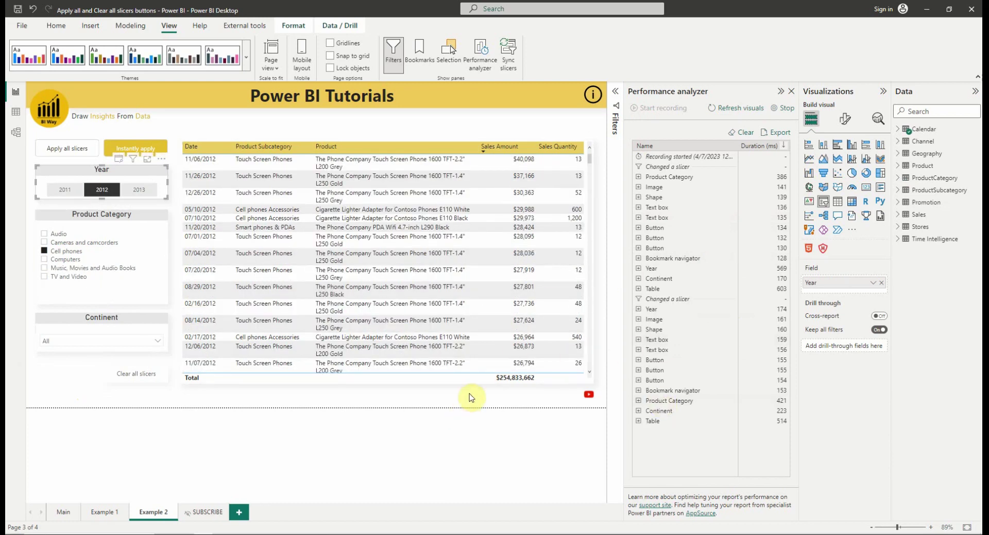
Step: Collapse the Performance analyzer pane and go to the SUBSCRIBE page
left_click(778, 93)
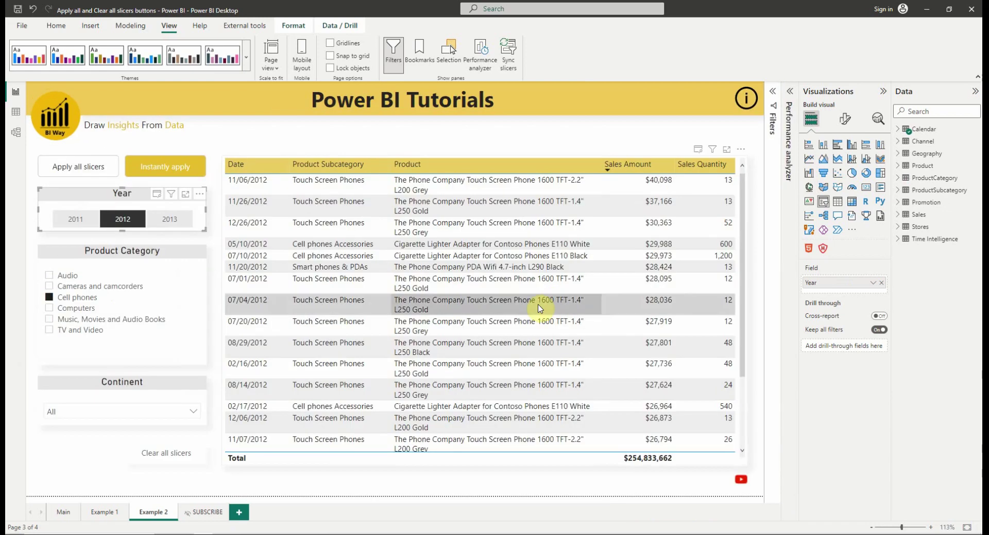
left_click(206, 512)
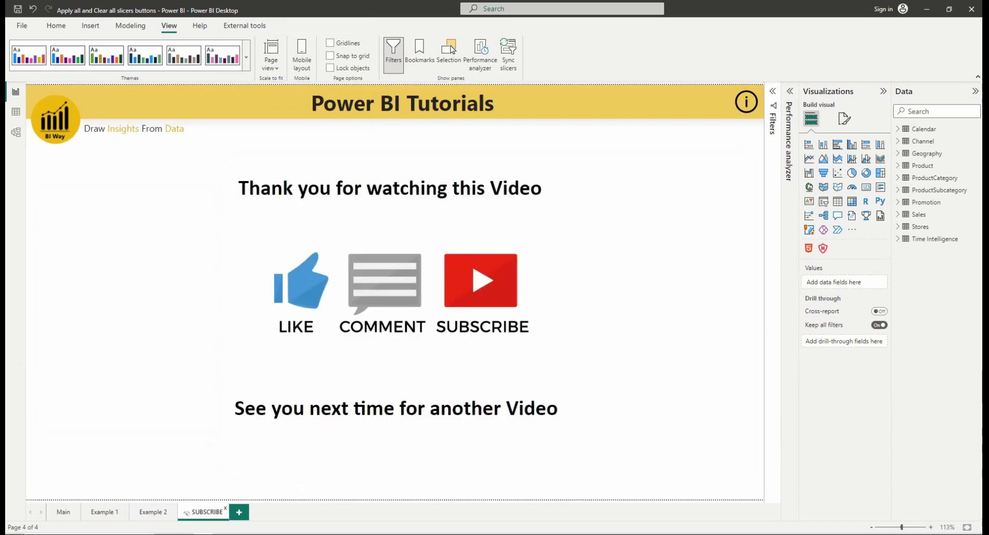